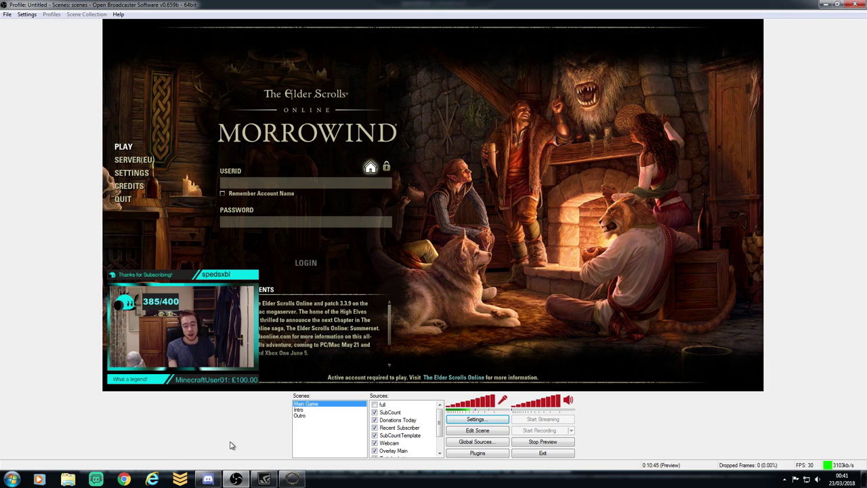
# Step: Bring the Twitch Leecher 1.4.2 window up over the OBS Classic preview from the taskbar
pyautogui.click(186, 480)
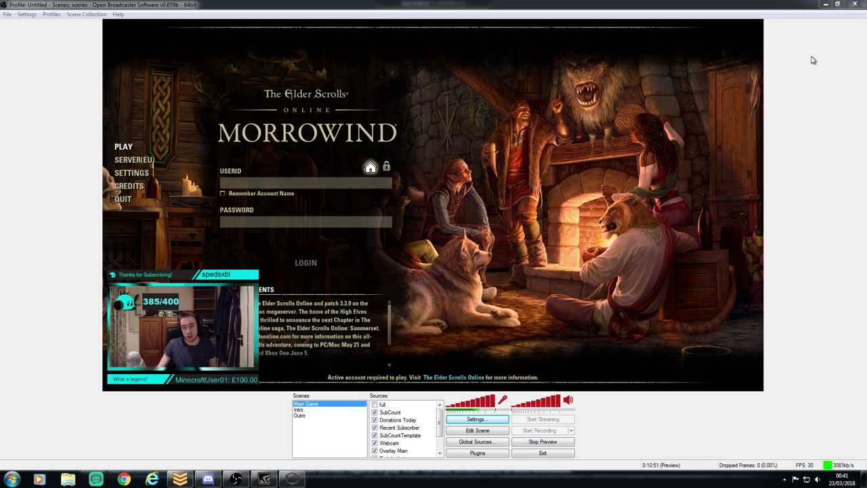
# Step: Close and reopen Twitch Leecher, view its Search panel, then close it to reveal OBS
pyautogui.click(806, 57)
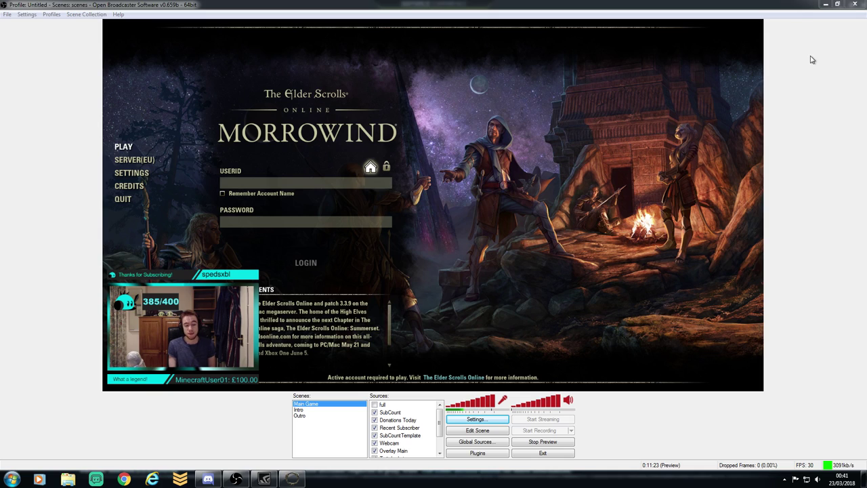
pyautogui.click(188, 479)
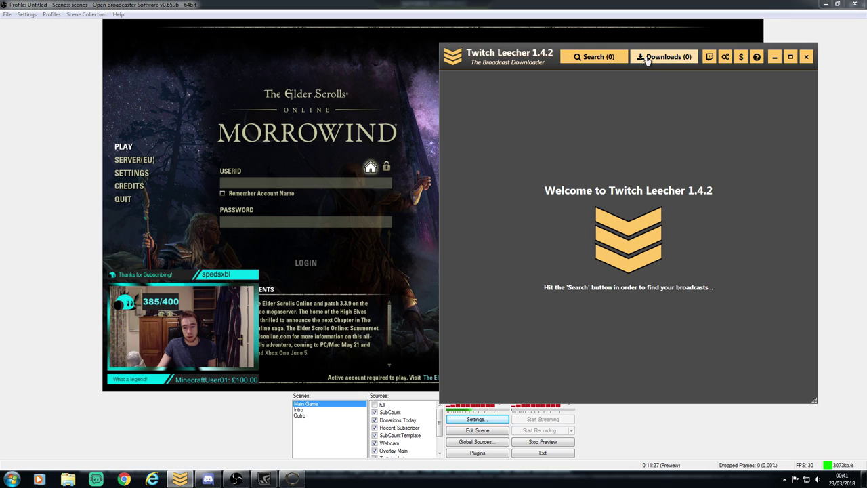
pyautogui.click(576, 57)
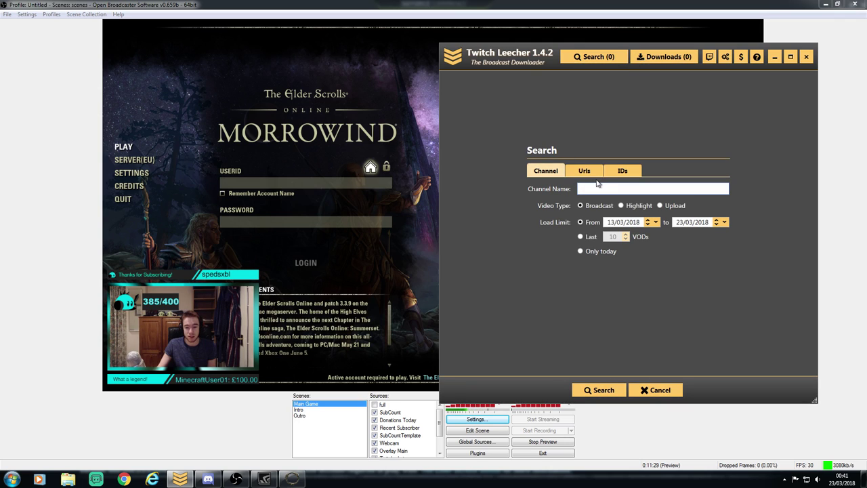
pyautogui.click(807, 58)
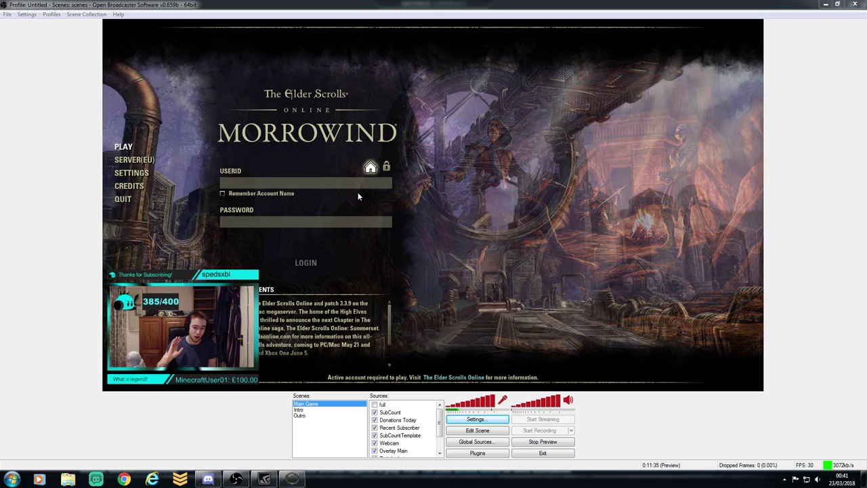
# Step: Open OBS Settings at the Encoding page: x264, CBR, 3000 kb/s bitrate, 160 AAC audio
pyautogui.click(454, 421)
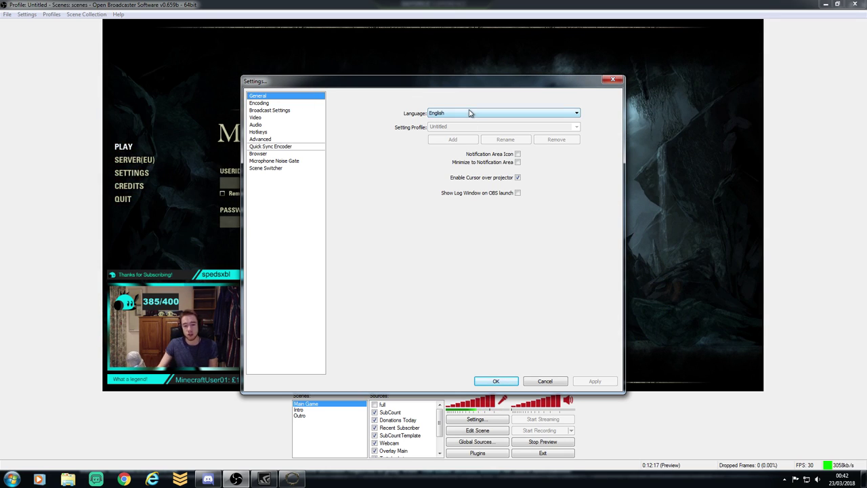
pyautogui.click(275, 103)
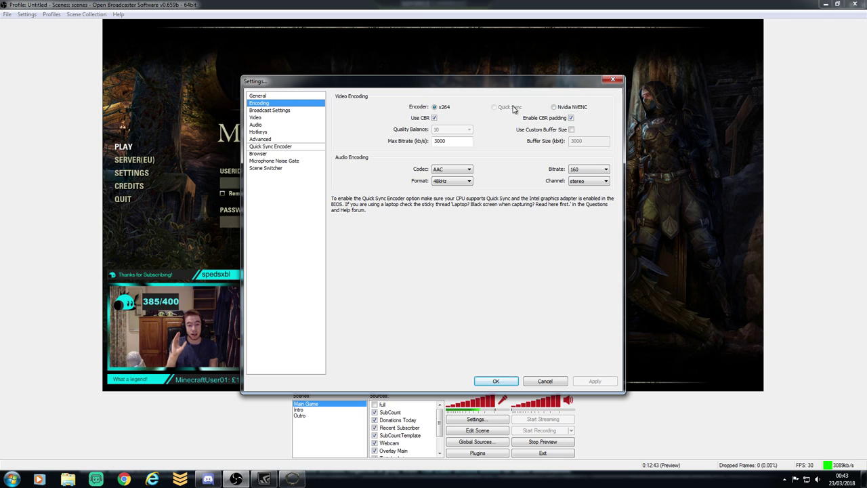
pyautogui.doubleClick(467, 142)
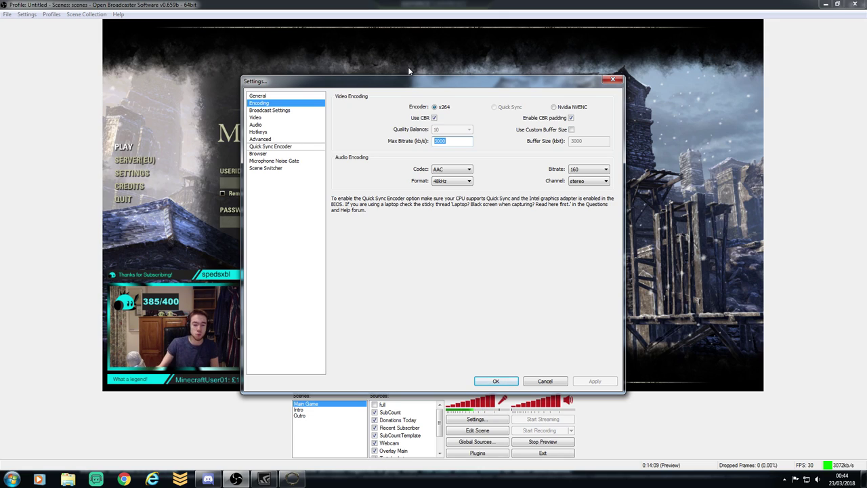
pyautogui.moveTo(438, 139)
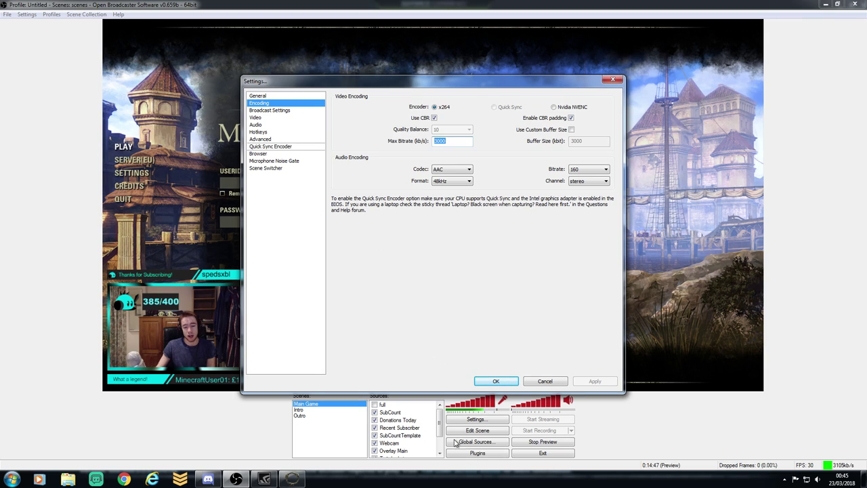
# Step: Show Broadcast Settings with Live Stream mode, Twitch service and the EU: London, UK server
pyautogui.click(273, 112)
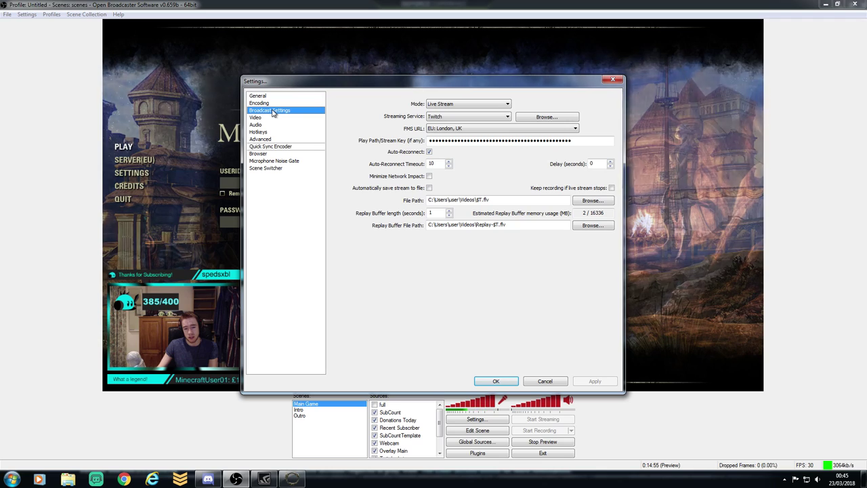
pyautogui.click(490, 120)
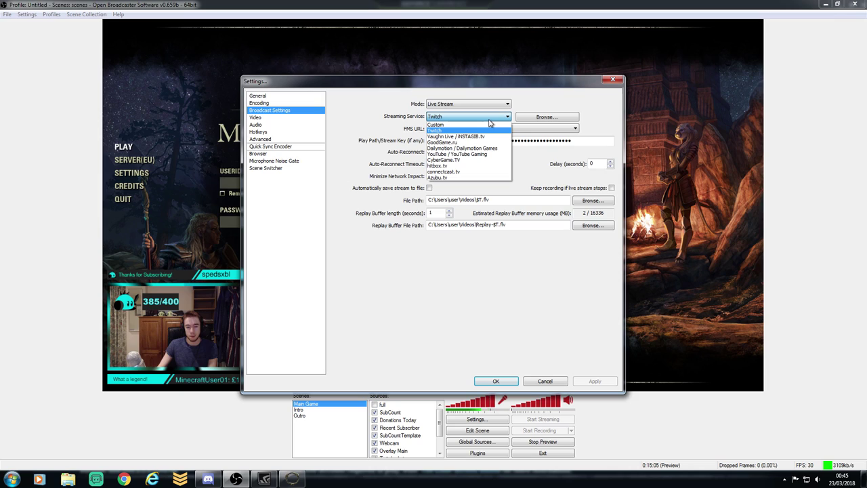
pyautogui.click(489, 120)
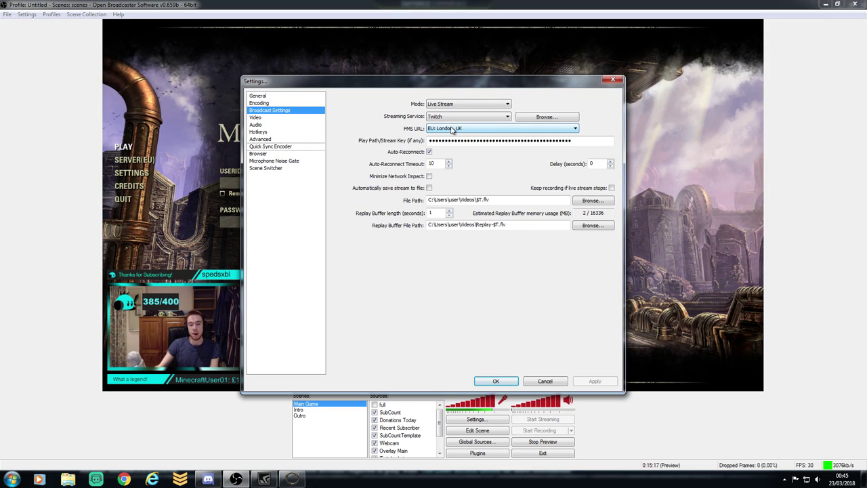
pyautogui.click(453, 131)
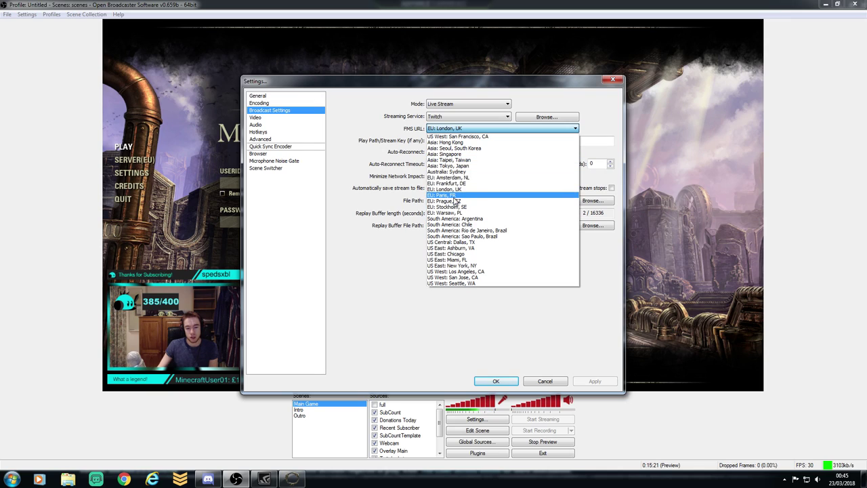
pyautogui.click(358, 116)
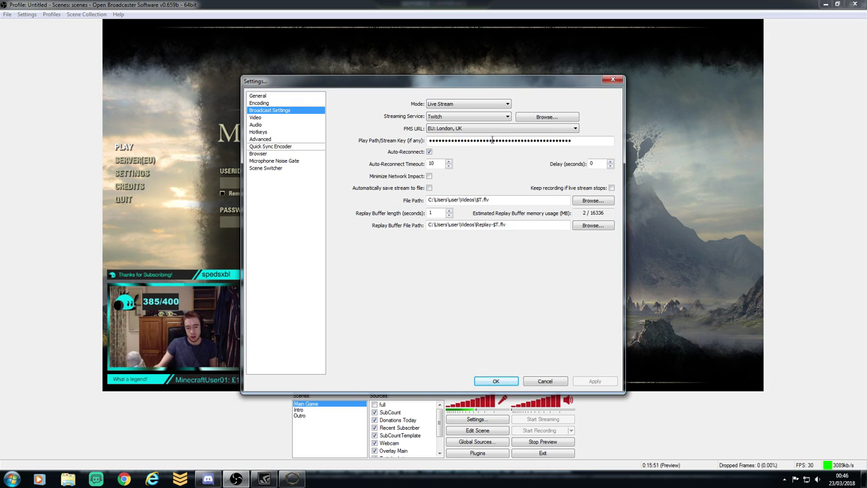
# Step: Select the Replay Buffer length value, then switch to the Video settings page
pyautogui.doubleClick(431, 213)
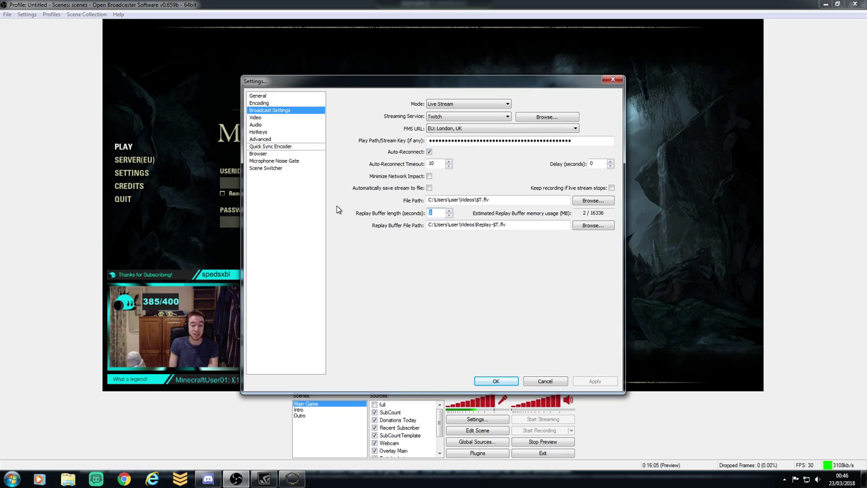
pyautogui.click(270, 119)
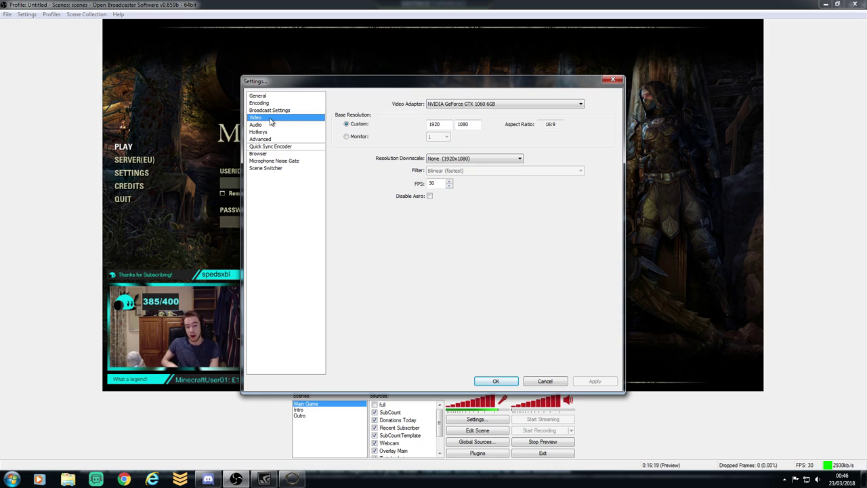
pyautogui.click(502, 104)
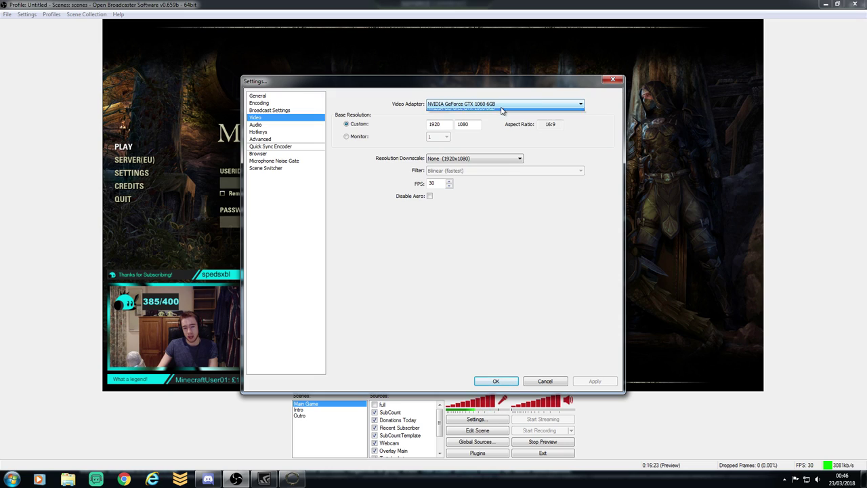
pyautogui.click(501, 111)
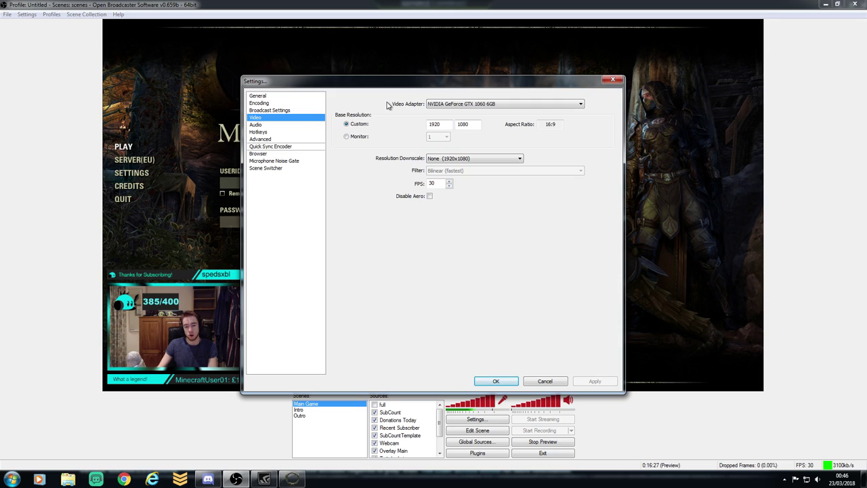
pyautogui.doubleClick(437, 123)
pyautogui.doubleClick(457, 125)
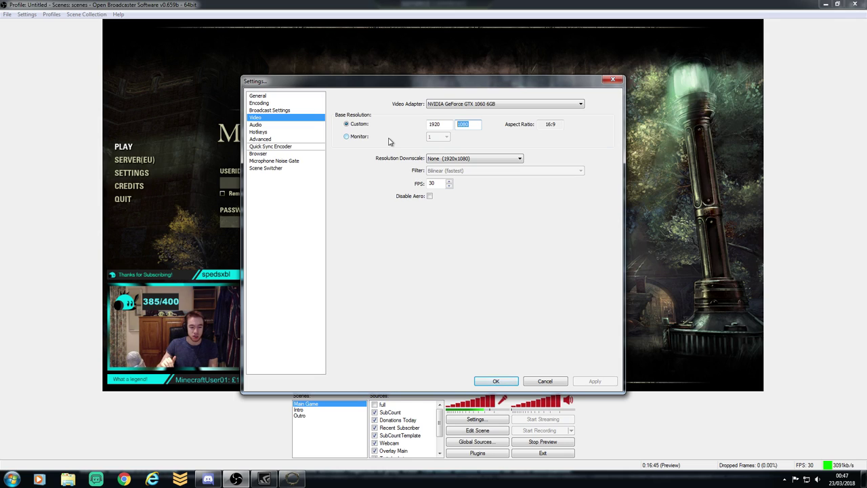
pyautogui.doubleClick(432, 183)
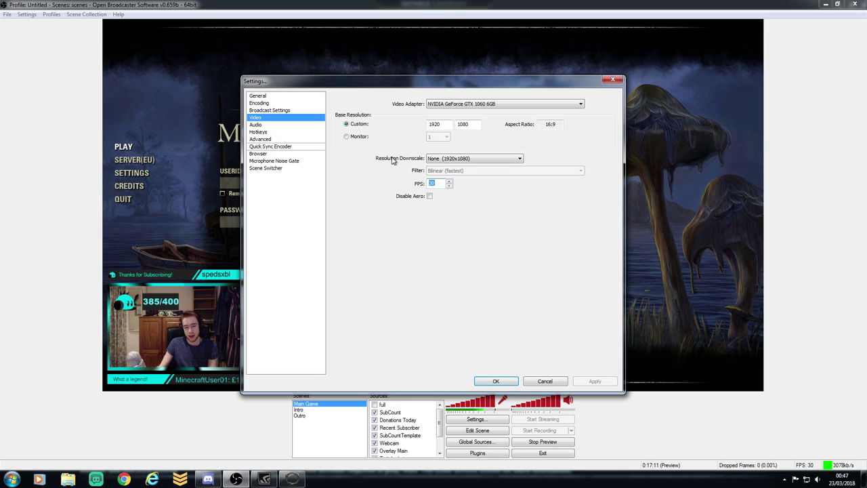
# Step: Expand the Resolution Downscale list for the custom 1920x1080 base resolution
pyautogui.click(461, 160)
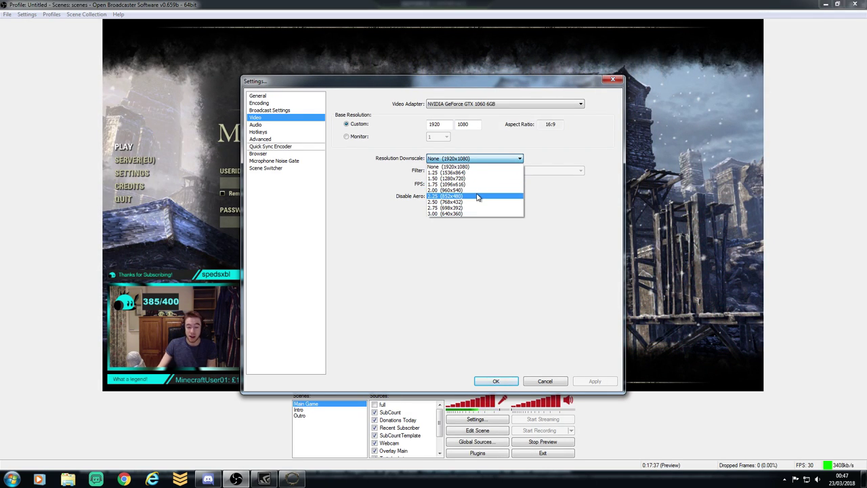
# Step: Leave Resolution Downscale at None (1920x1080) and go to the Audio settings page
pyautogui.click(380, 240)
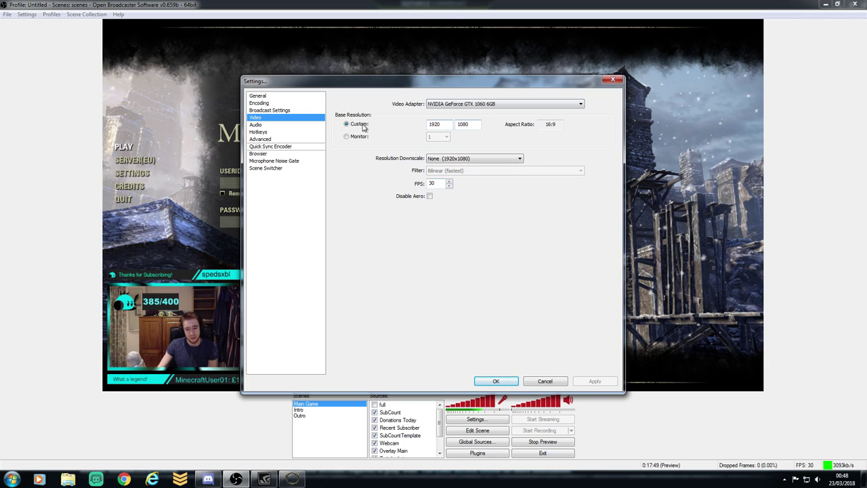
pyautogui.click(263, 126)
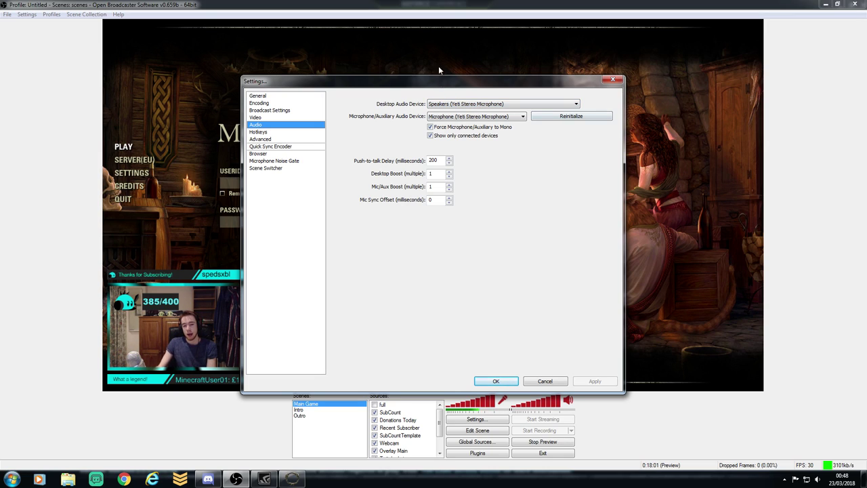
# Step: Check the Windows sound device options from the taskbar, then move to the Hotkeys settings
pyautogui.rightClick(818, 480)
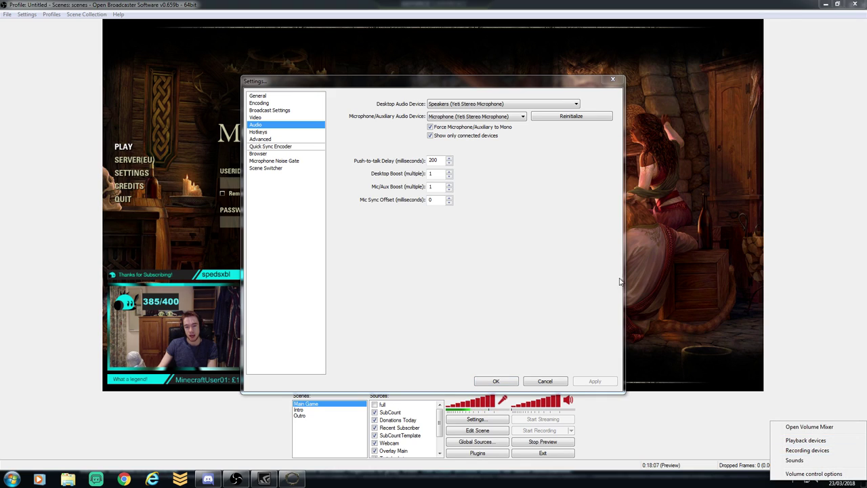
pyautogui.click(573, 245)
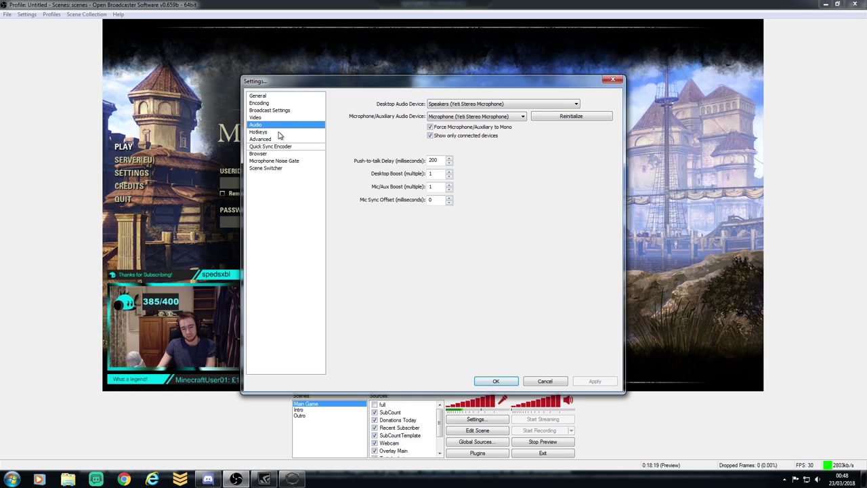
pyautogui.click(280, 132)
# Step: On the Advanced page, select the 700 ms scene buffering value and enable 'Disable encoding while previewing'
pyautogui.click(274, 139)
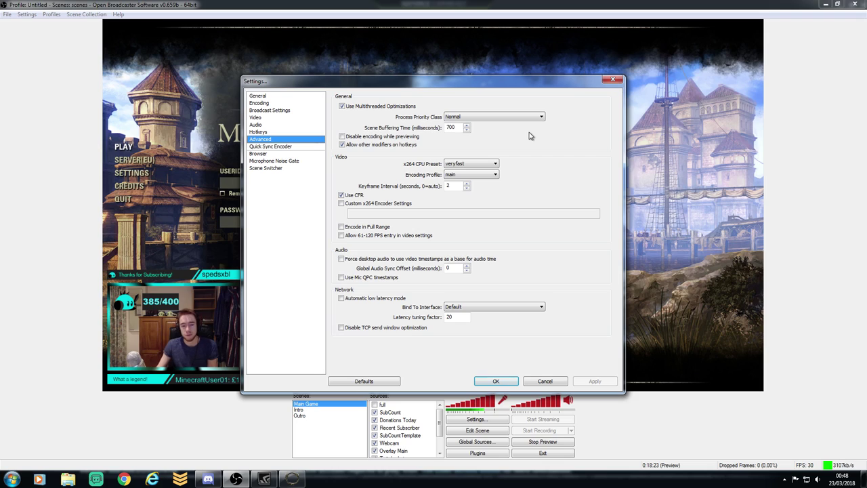
pyautogui.moveTo(459, 131); pyautogui.dragTo(367, 126)
pyautogui.click(500, 138)
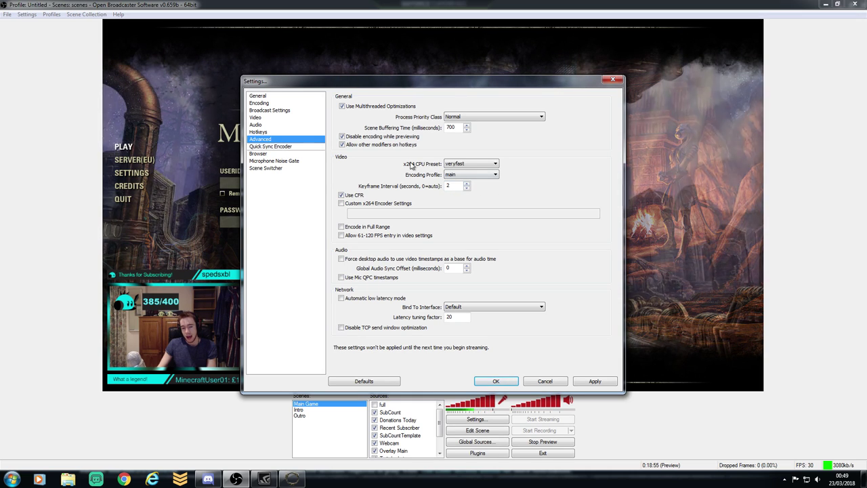
pyautogui.click(466, 165)
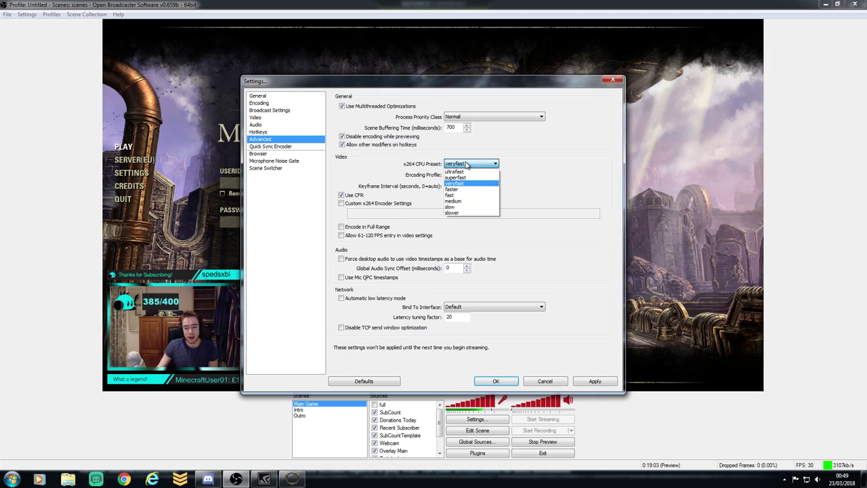
pyautogui.click(548, 172)
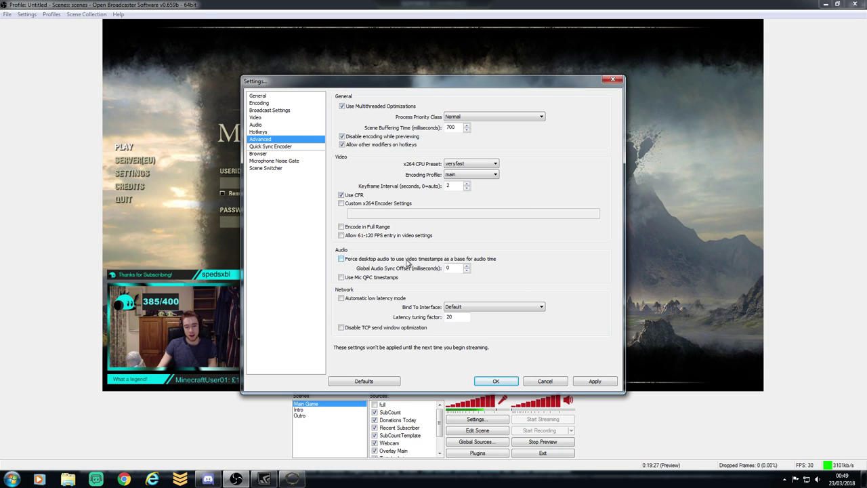
pyautogui.click(461, 317)
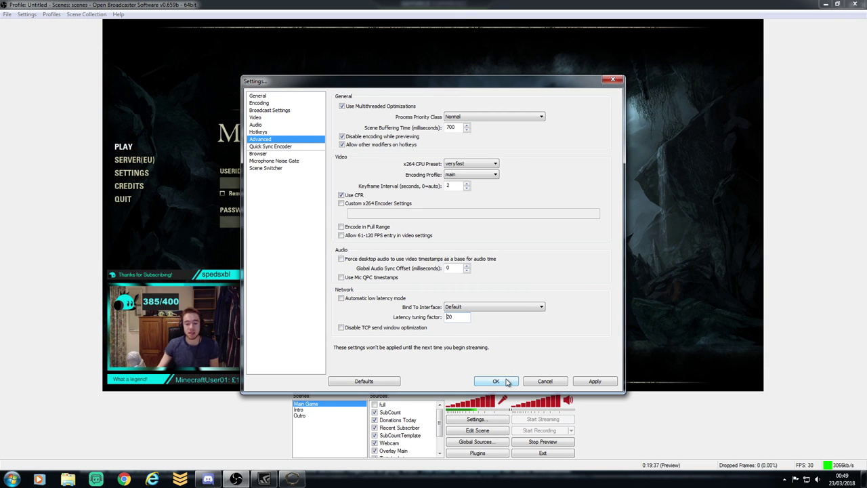
# Step: Save and close Settings, set the desktop volume to 89%, and bring up the scene options
pyautogui.click(502, 381)
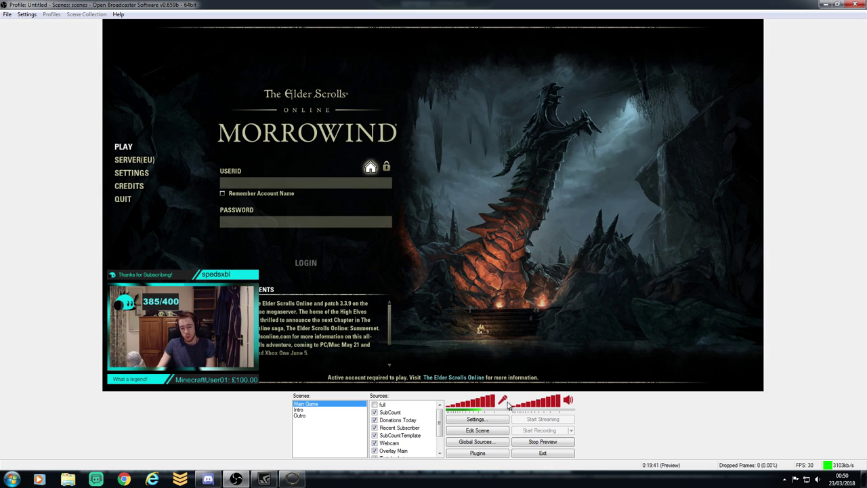
pyautogui.click(557, 404)
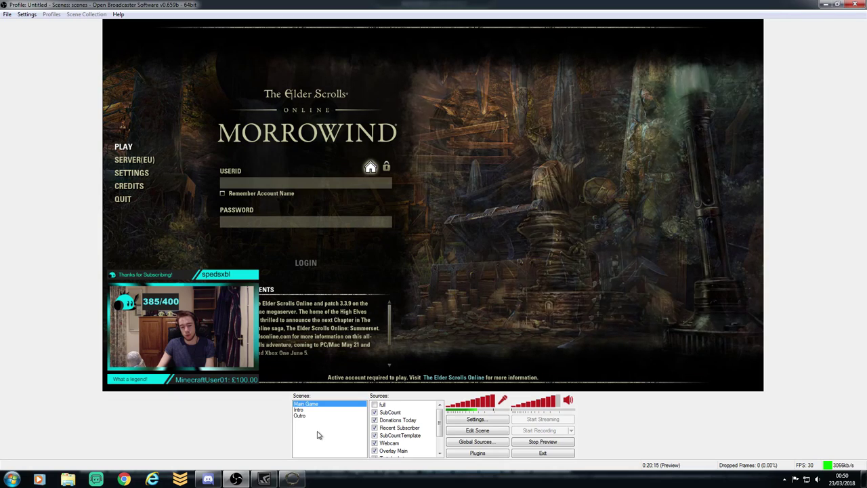
pyautogui.rightClick(316, 432)
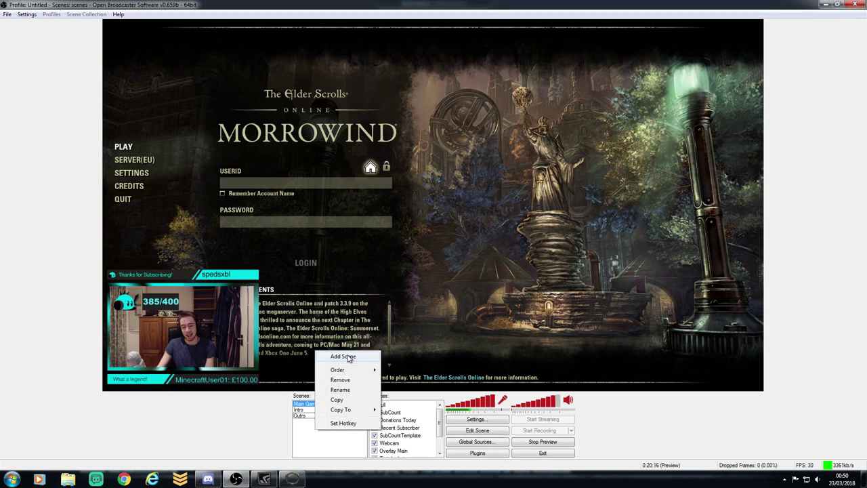
pyautogui.click(308, 409)
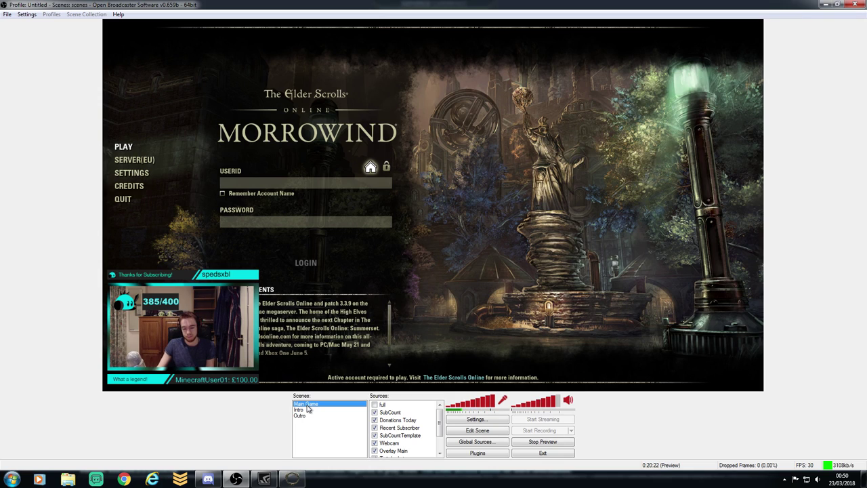
pyautogui.scroll(-1, 445, 417)
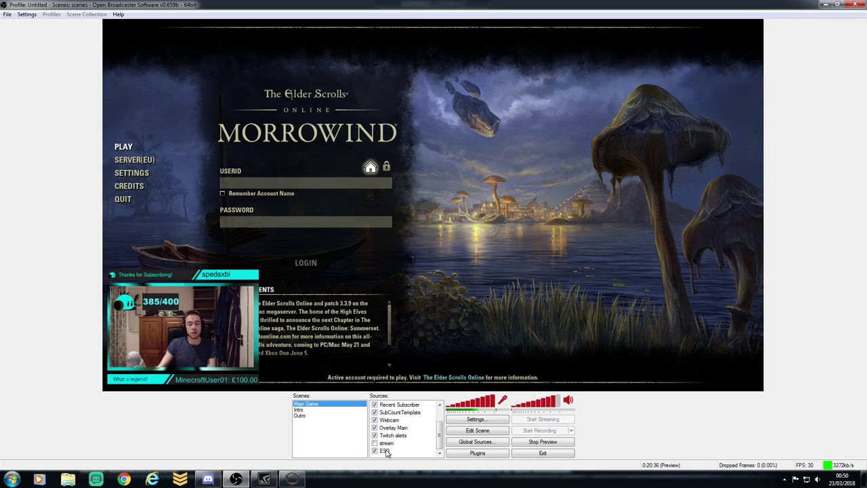
pyautogui.rightClick(386, 452)
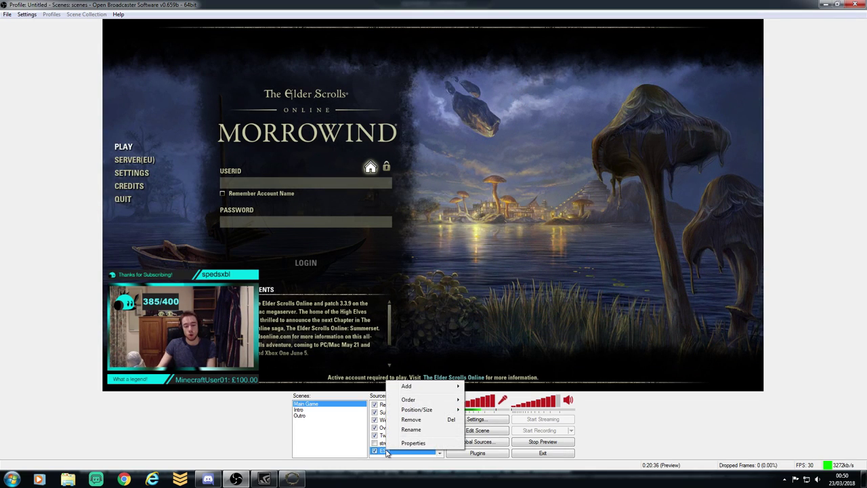
pyautogui.click(429, 447)
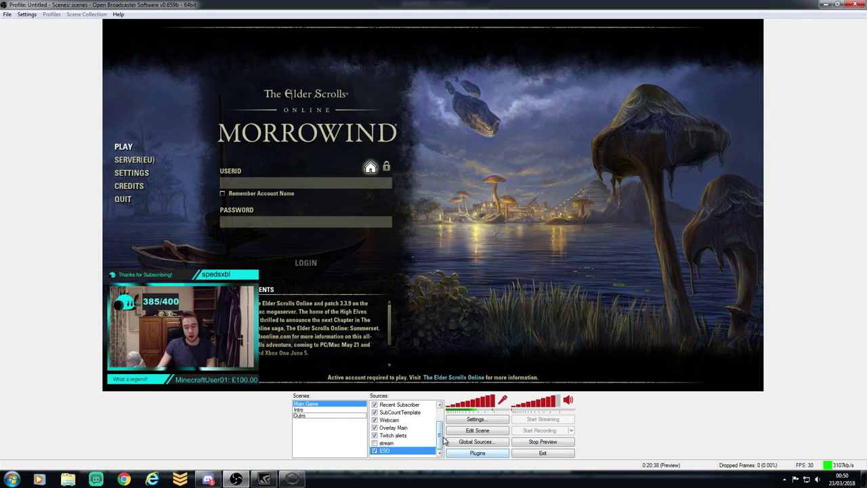
pyautogui.scroll(1, 441, 427)
pyautogui.rightClick(391, 431)
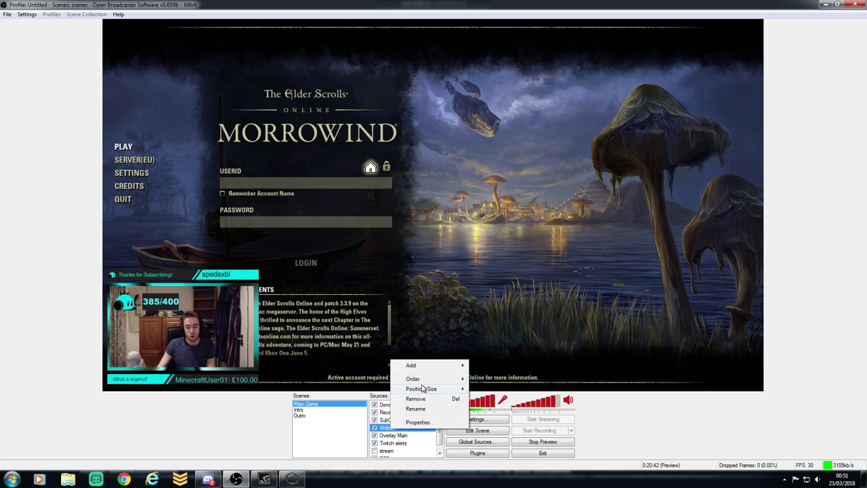
pyautogui.moveTo(424, 386)
pyautogui.click(497, 389)
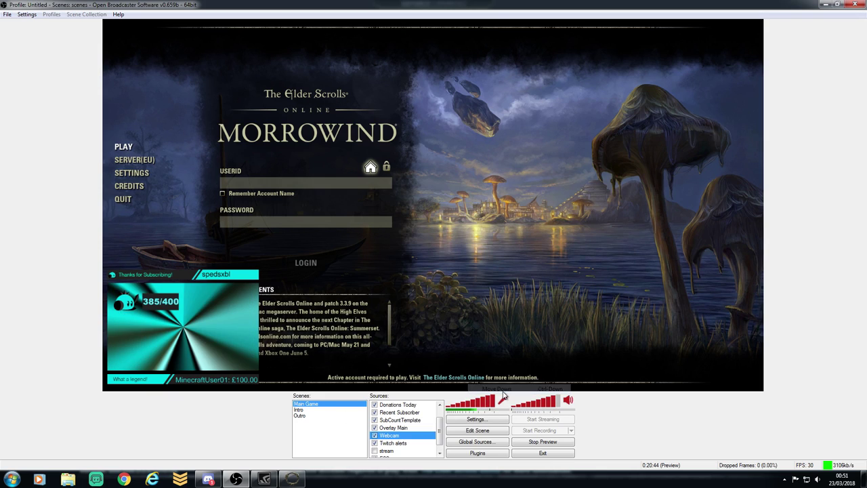
pyautogui.rightClick(422, 435)
pyautogui.moveTo(448, 385)
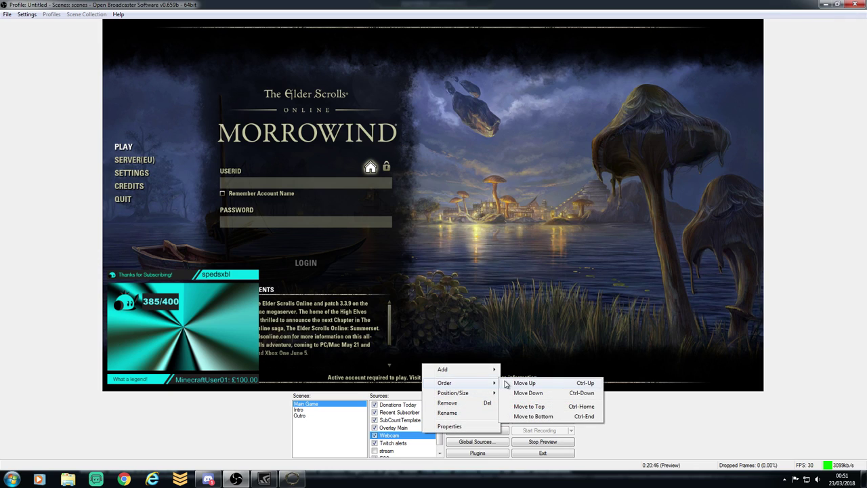
pyautogui.click(509, 383)
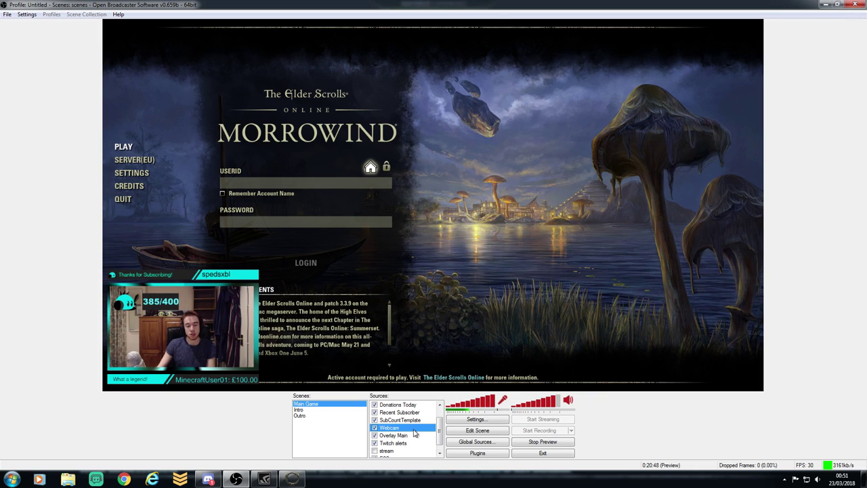
pyautogui.scroll(-1, 440, 429)
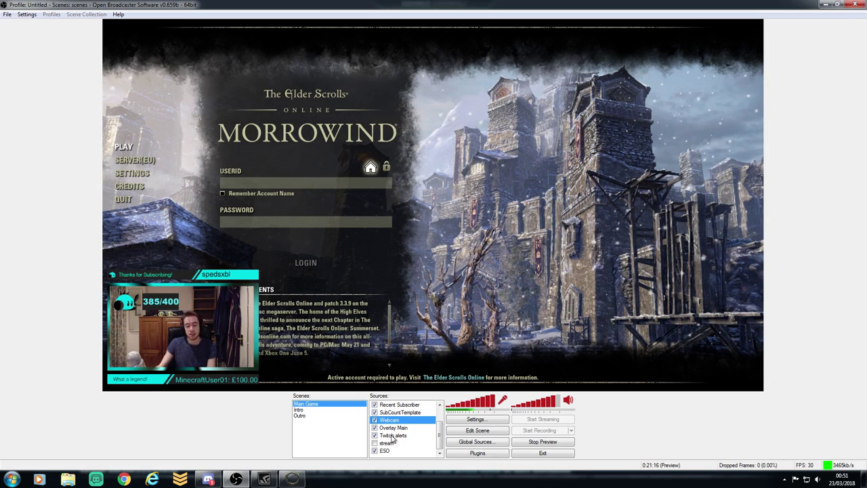
pyautogui.rightClick(389, 437)
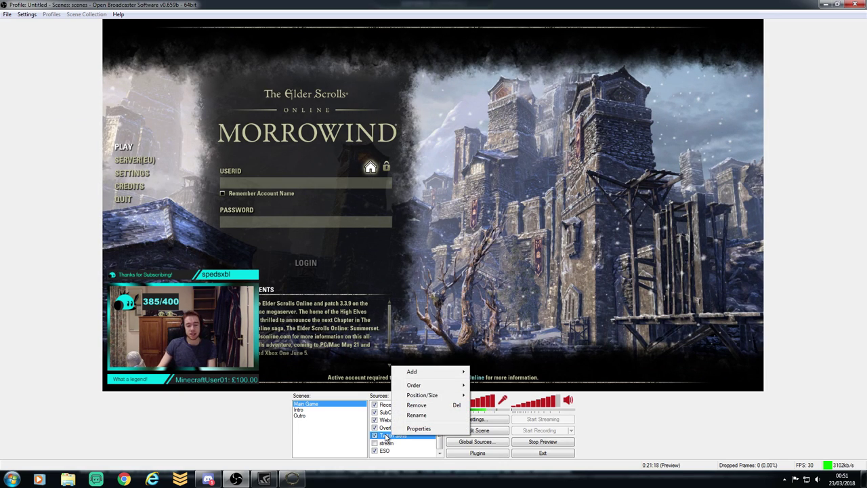
pyautogui.rightClick(406, 456)
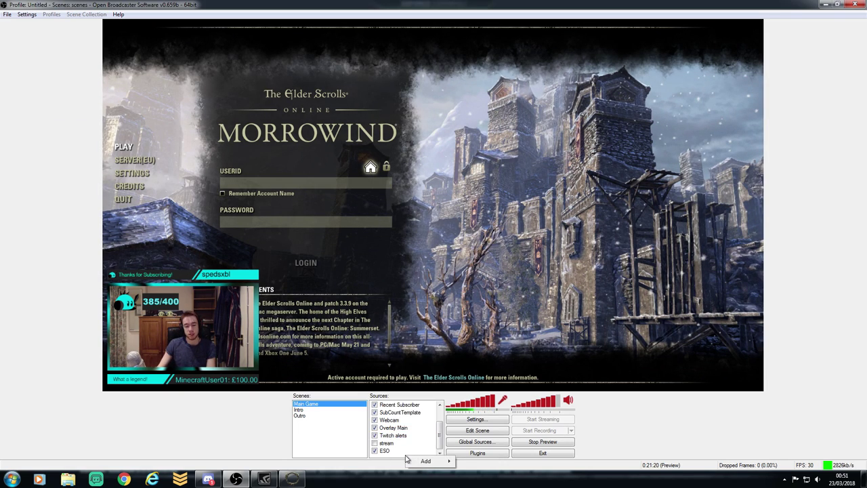
pyautogui.moveTo(427, 461)
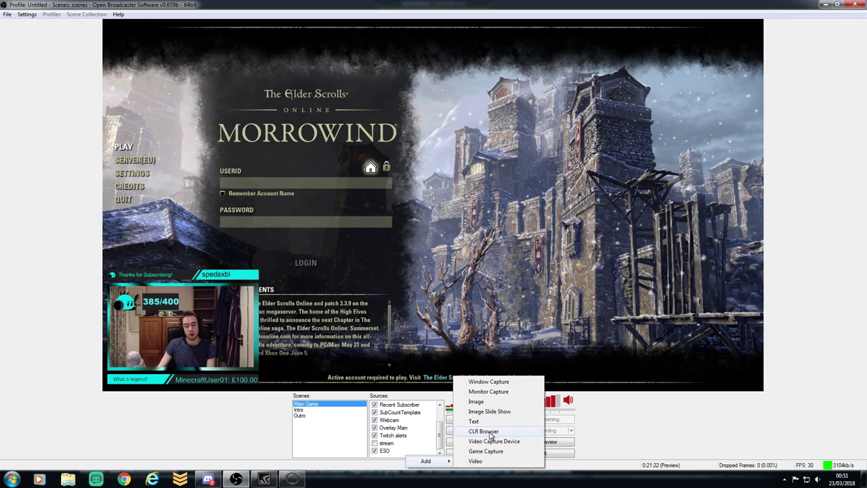
pyautogui.click(351, 437)
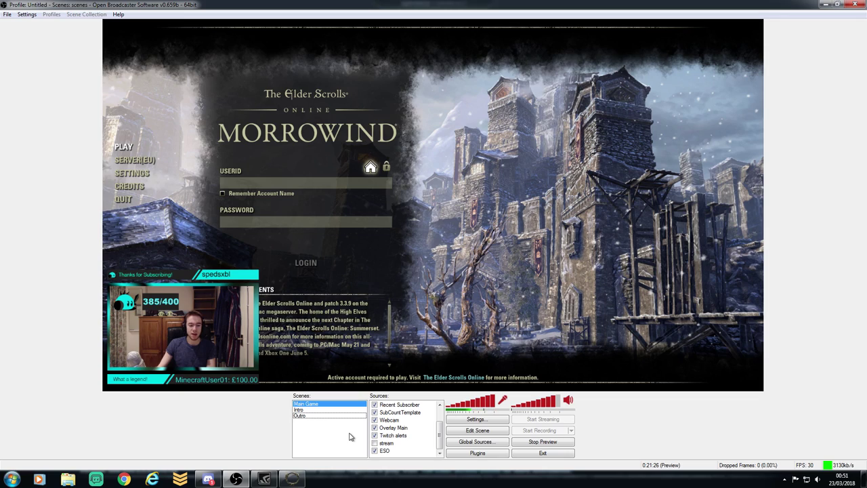